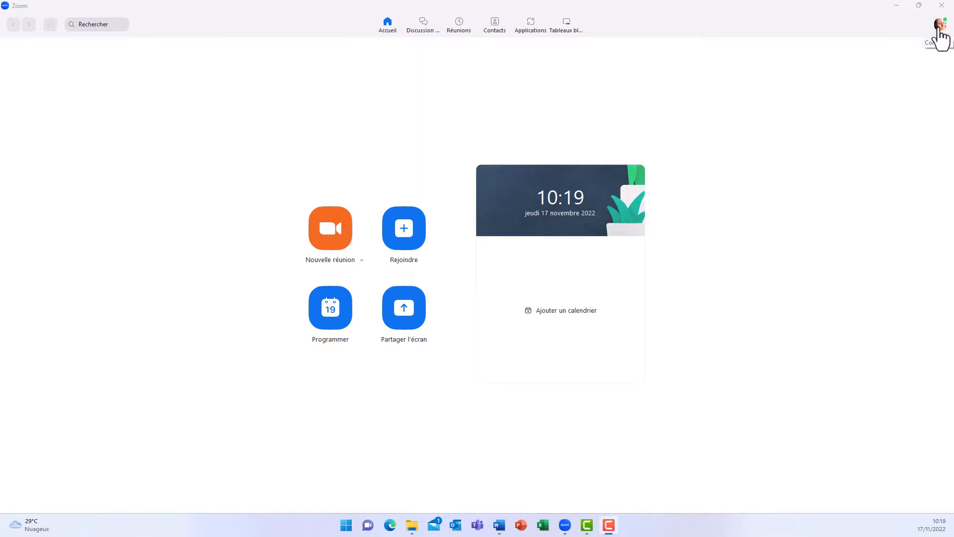
Step: Review the account's profile options, including the work location, the custom status message and the availability settings
left_click(940, 29)
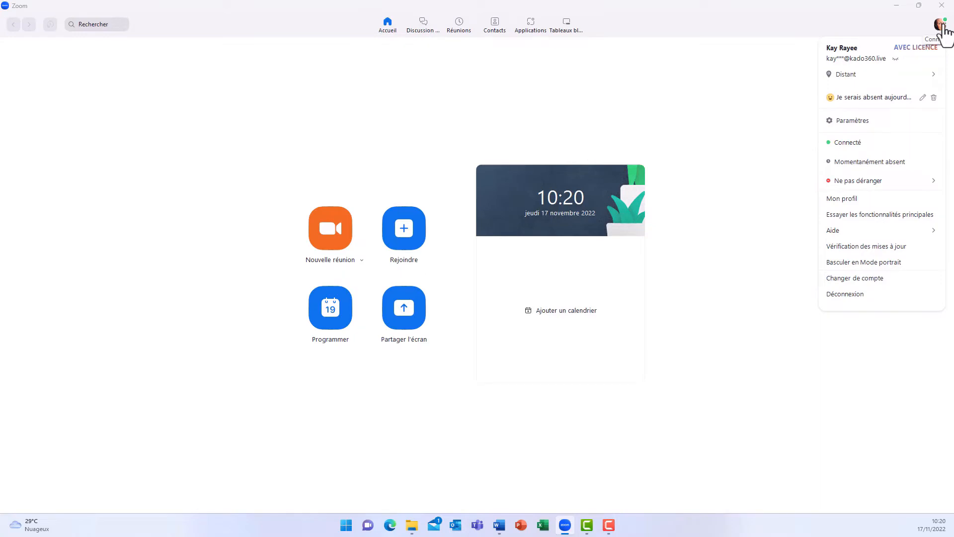
left_click(922, 97)
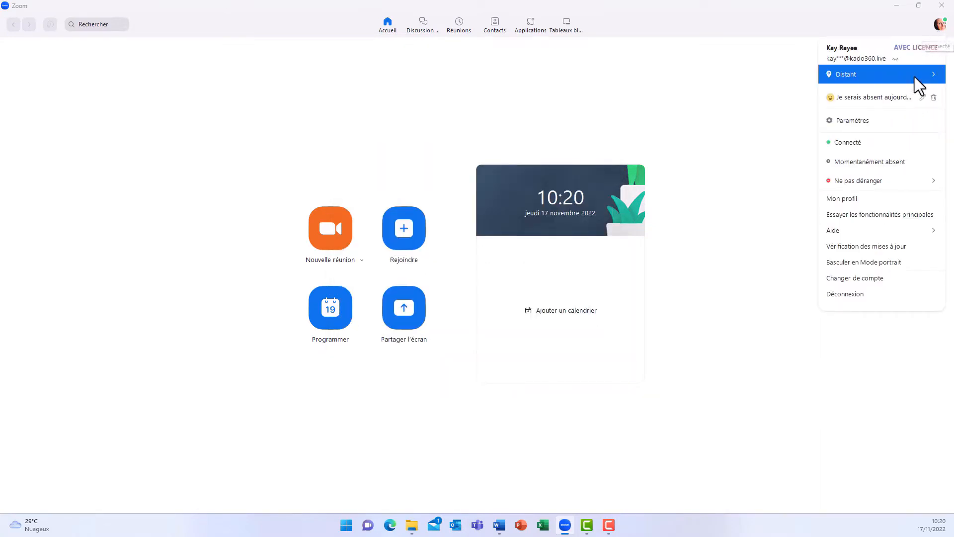
mouse_move(914, 79)
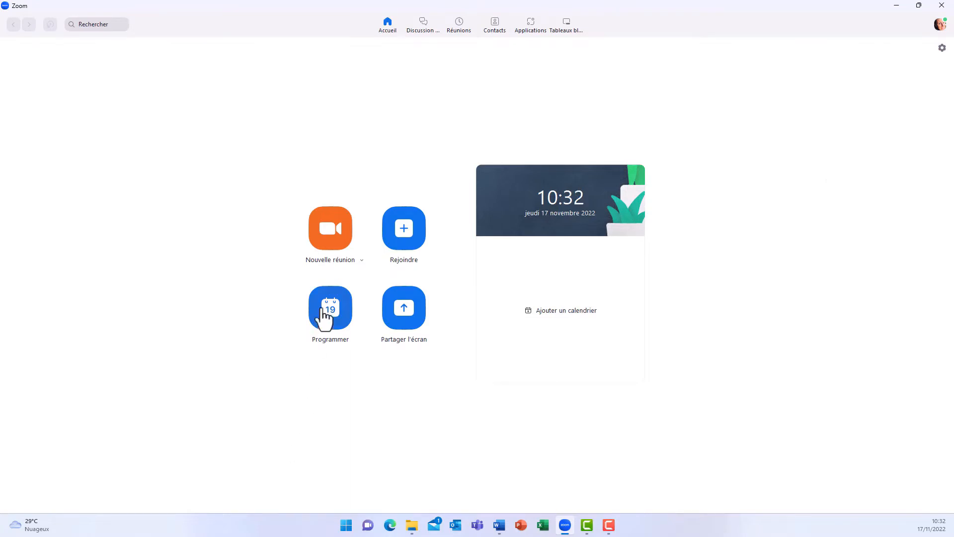
Step: Start scheduling a meeting with the subject "Démo zoom" for Monday, November 21, 2022 at 11:00
left_click(329, 316)
type("D")
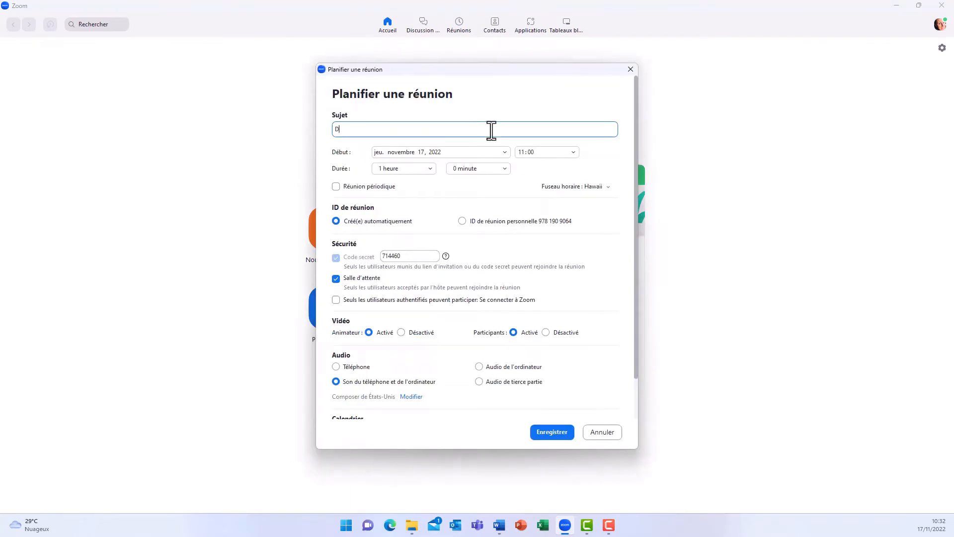
type("émo zoom")
left_click(504, 152)
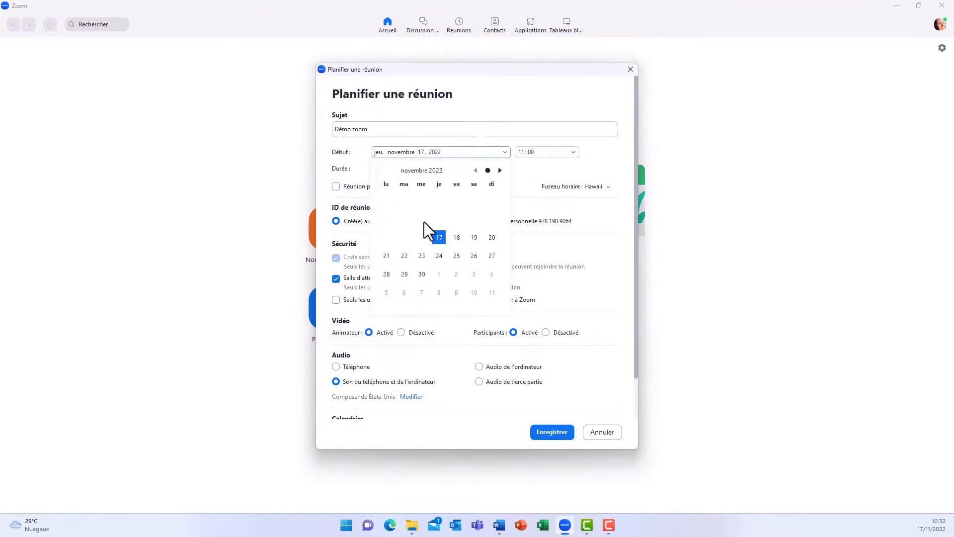
left_click(389, 254)
left_click(575, 151)
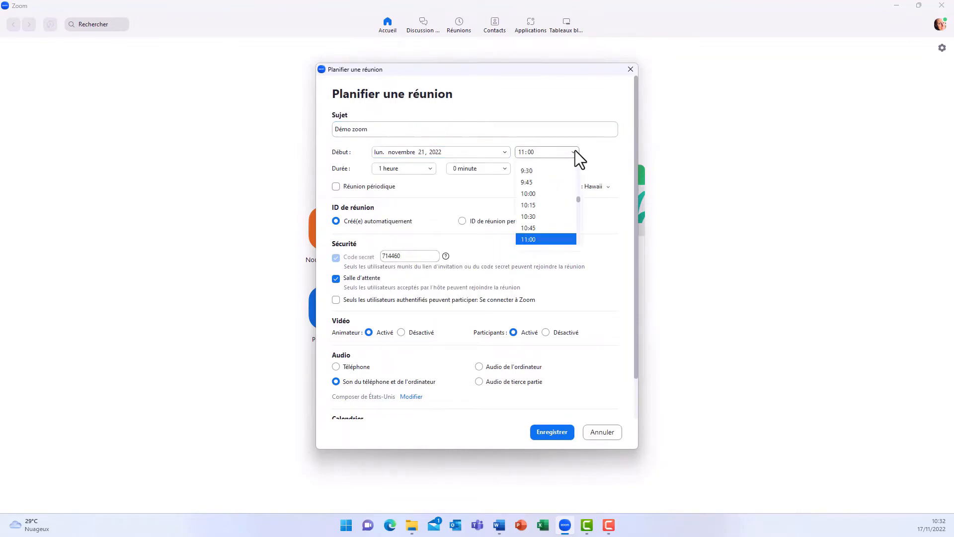
left_click(548, 239)
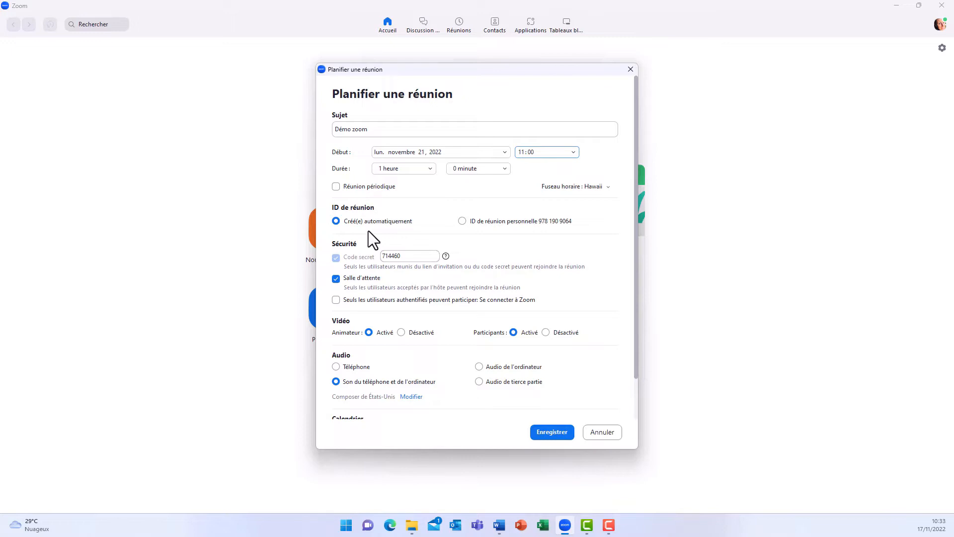
Step: Save the meeting with an automatically created meeting ID and the advanced option that mutes participants on entry
left_click(462, 220)
left_click(336, 220)
mouse_move(338, 261)
scroll(399, 379, "down", 2)
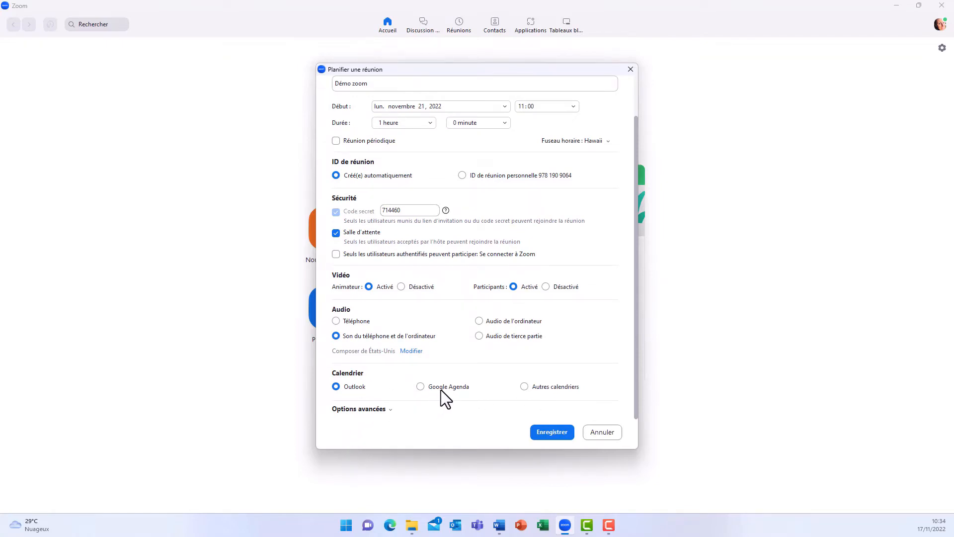
left_click(387, 410)
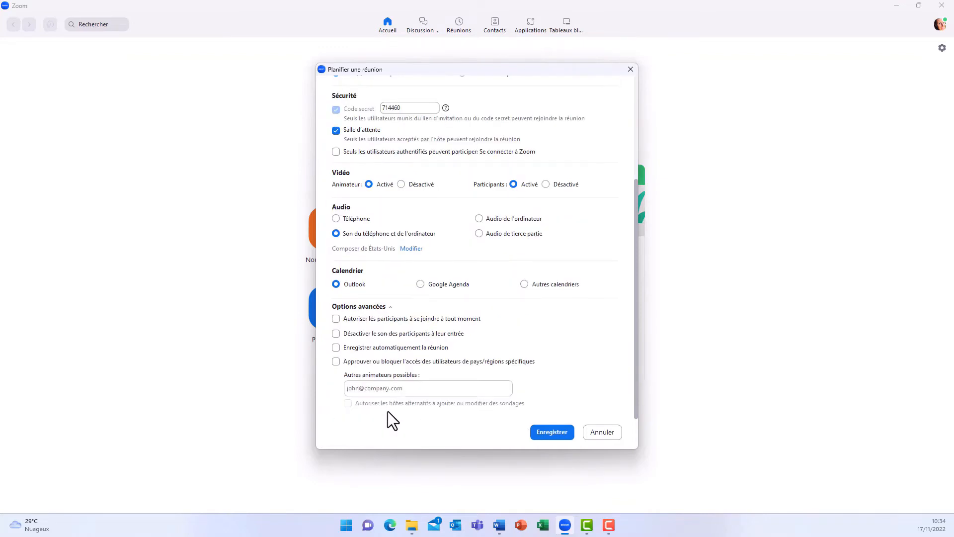
left_click(336, 333)
left_click(552, 432)
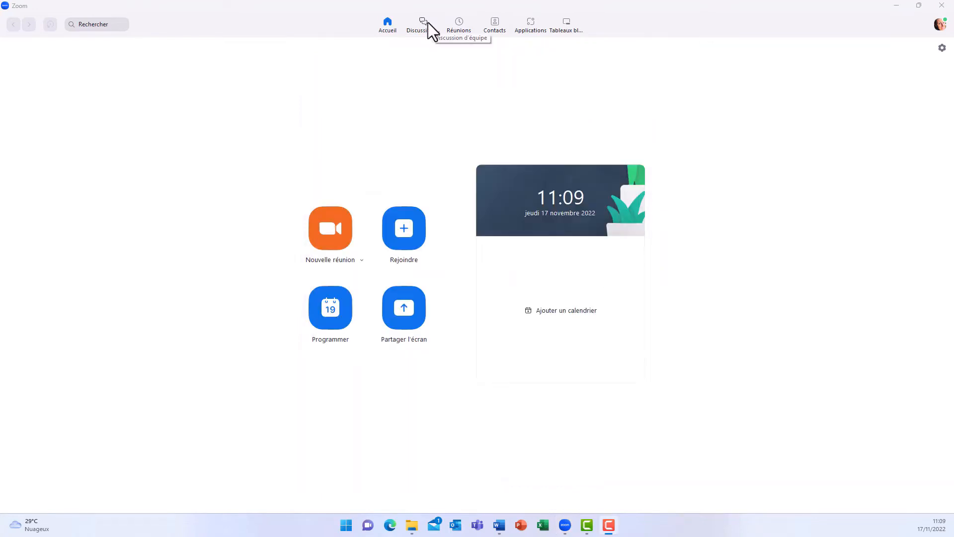
Step: Create a private team chat channel named "Démo Zoom" with the default advanced permissions
left_click(426, 24)
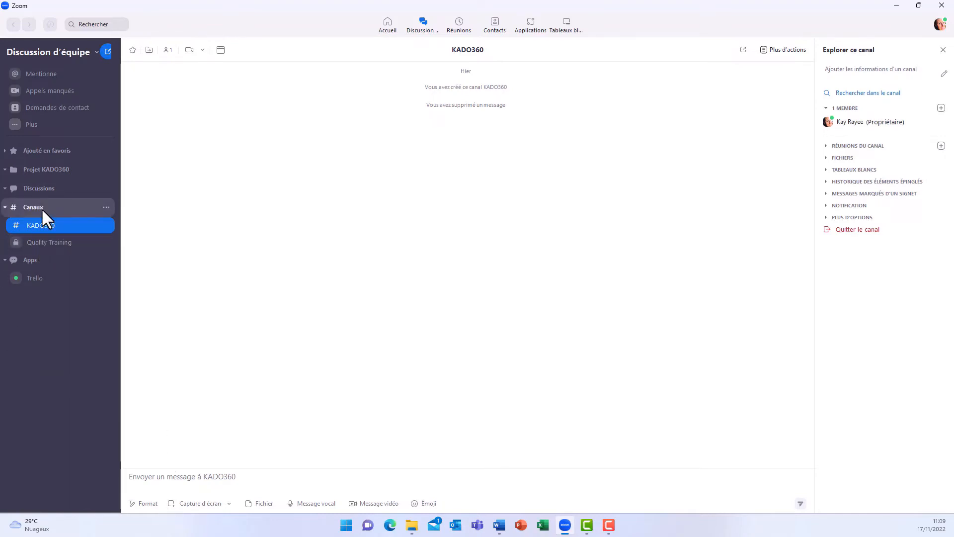
left_click(106, 207)
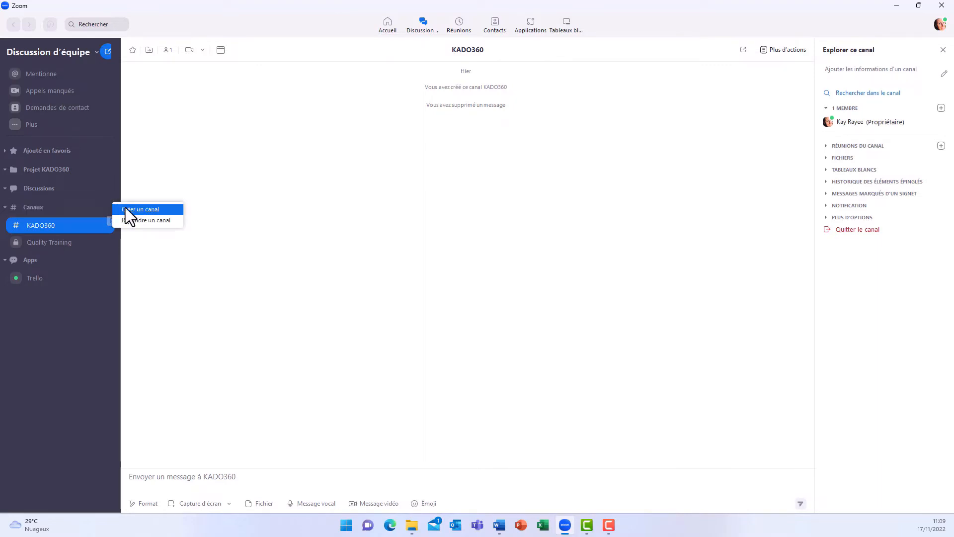
left_click(128, 210)
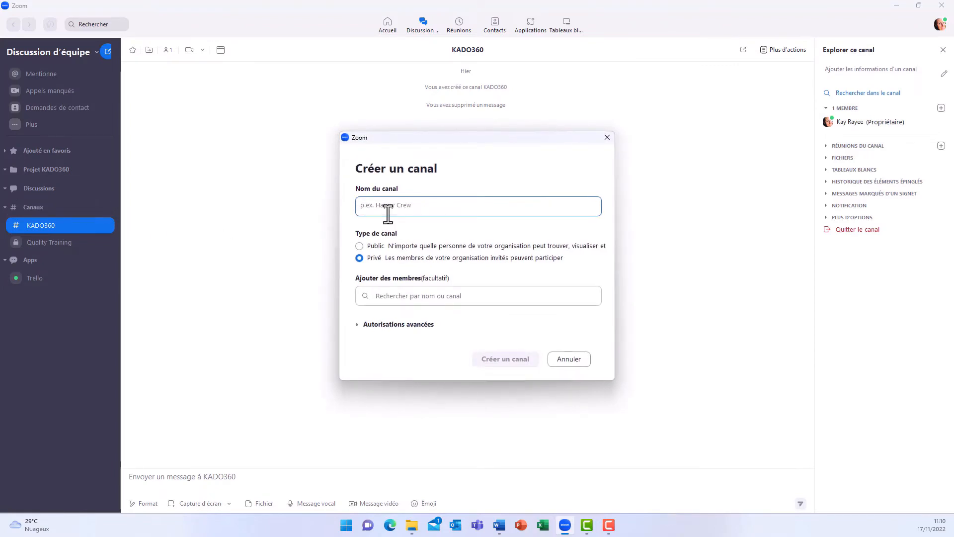
type("Démo Zoom")
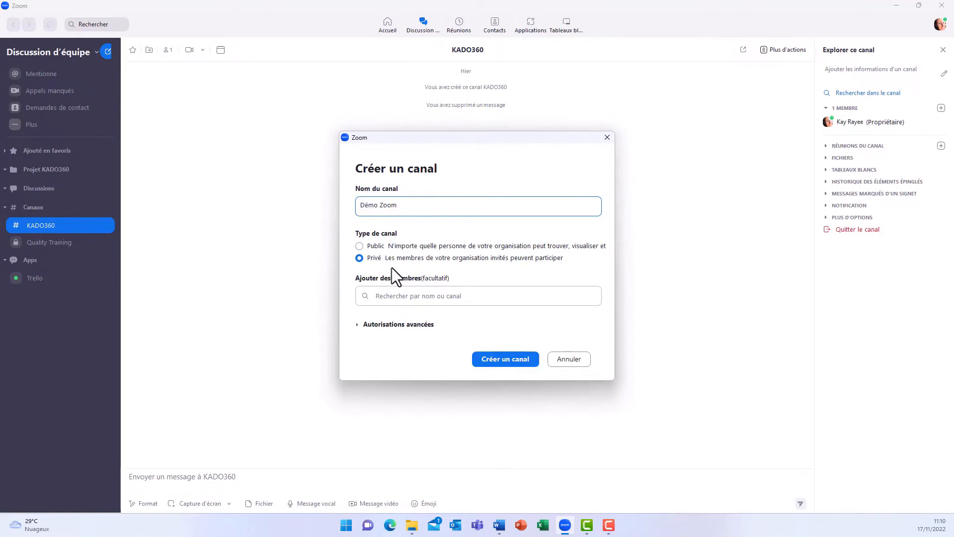
left_click(358, 245)
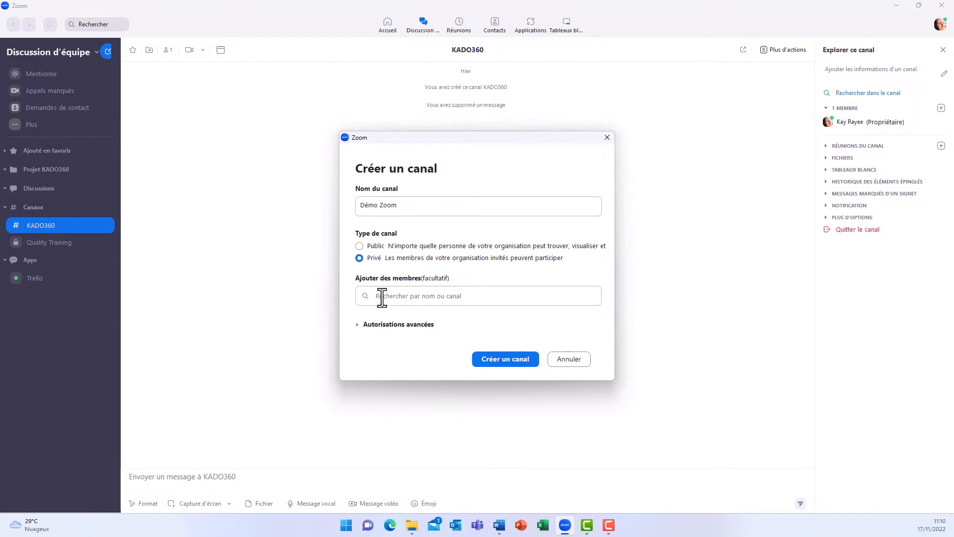
left_click(358, 325)
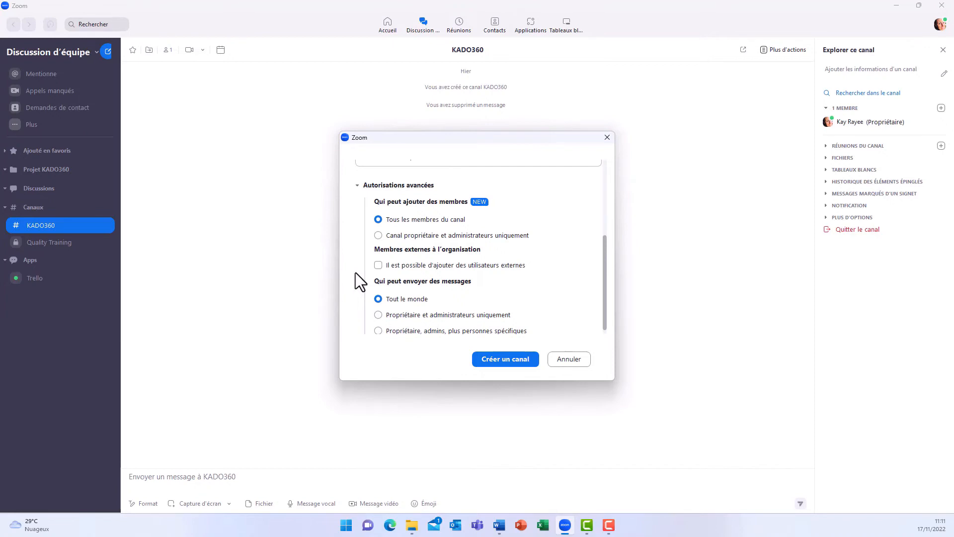
left_click(529, 362)
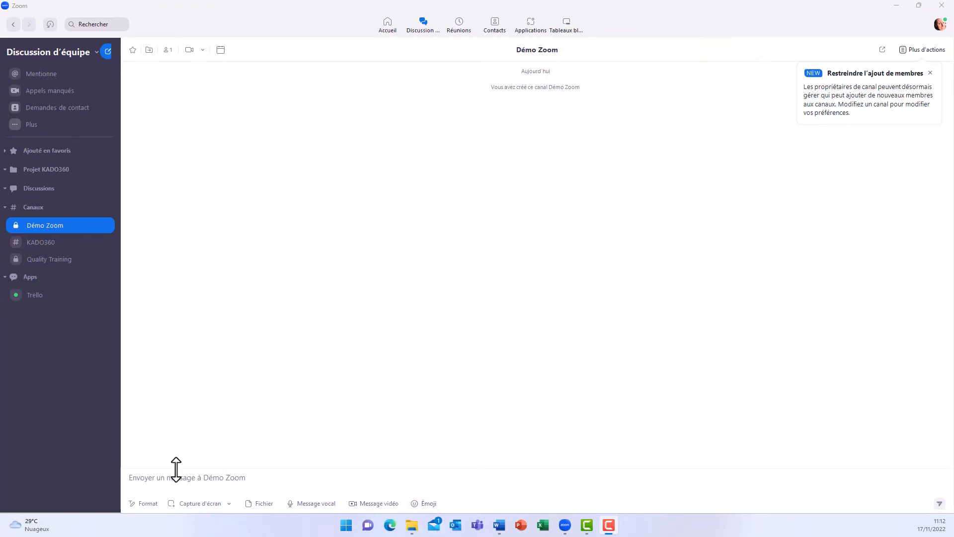
Step: Send the message "Bonjour !" in the Démo Zoom channel and display the channel's member list
left_click(160, 476)
type("Bonjour")
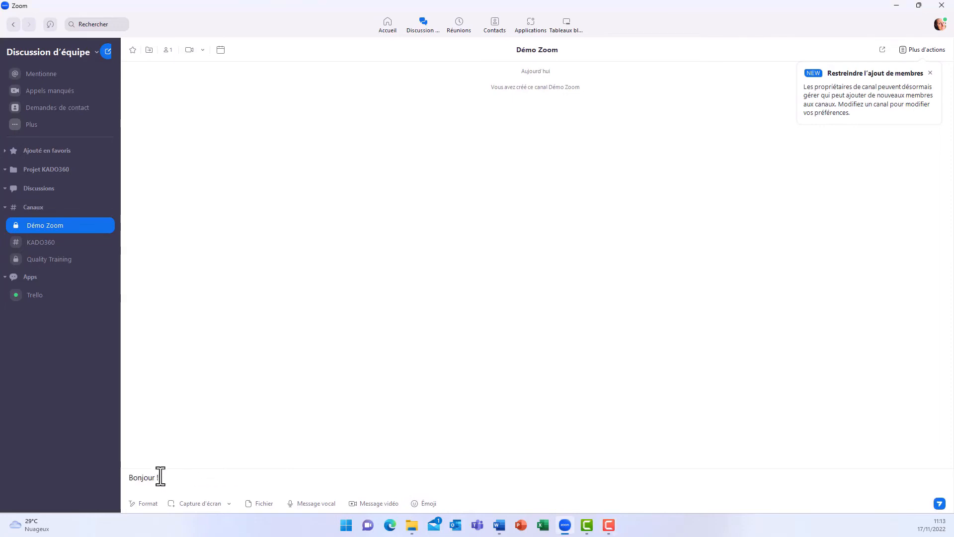
type(" !")
key("Return")
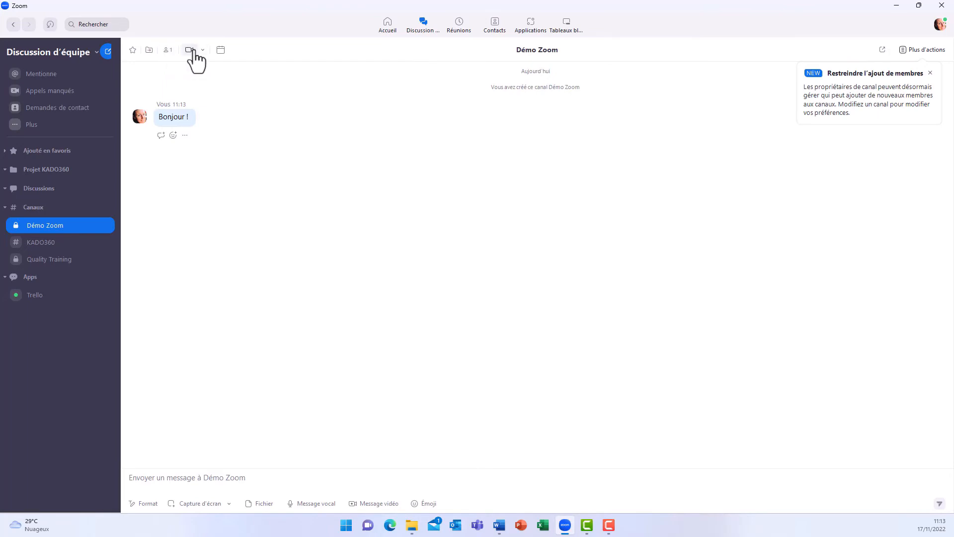
left_click(165, 53)
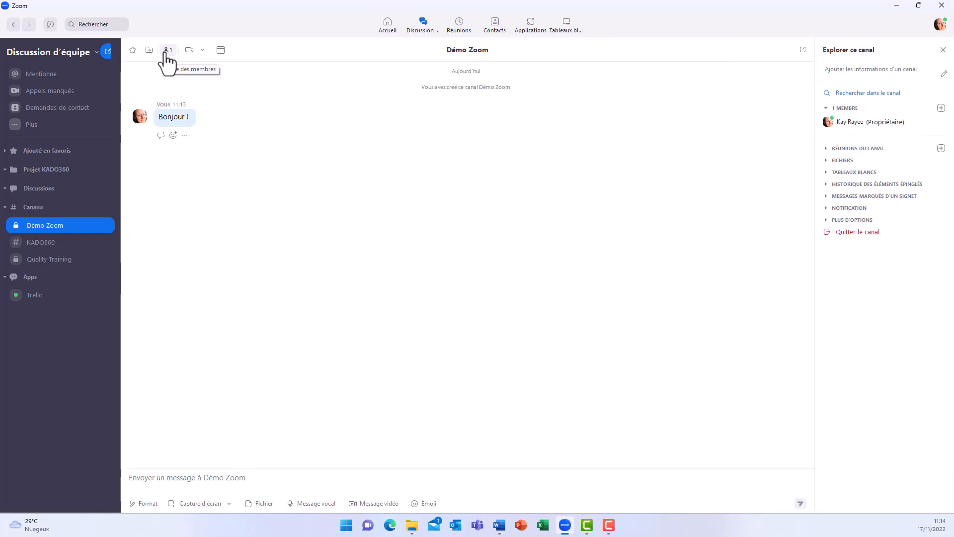
left_click(221, 50)
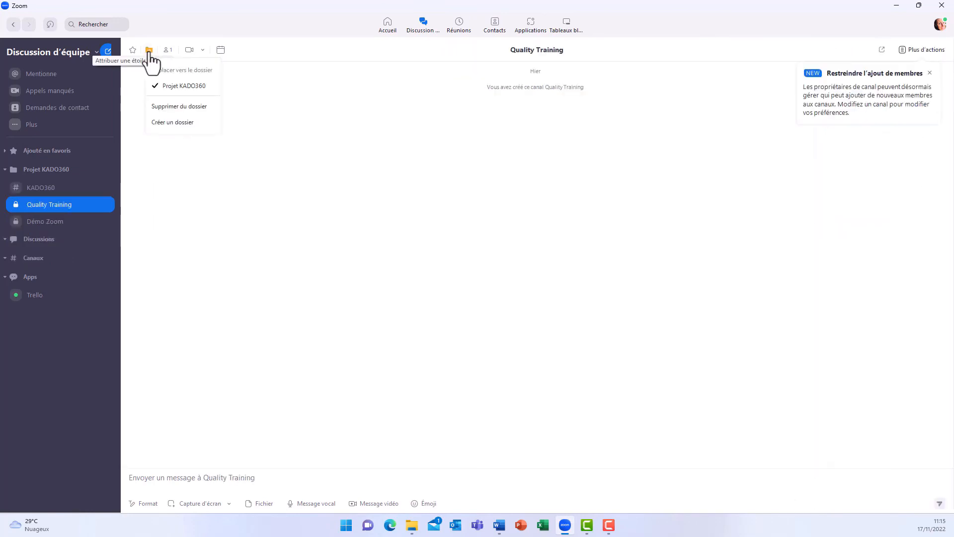
Step: Create a folder named "Projet Demo Zoom" without the Quality Training channel and move the Démo Zoom channel into it
left_click(159, 123)
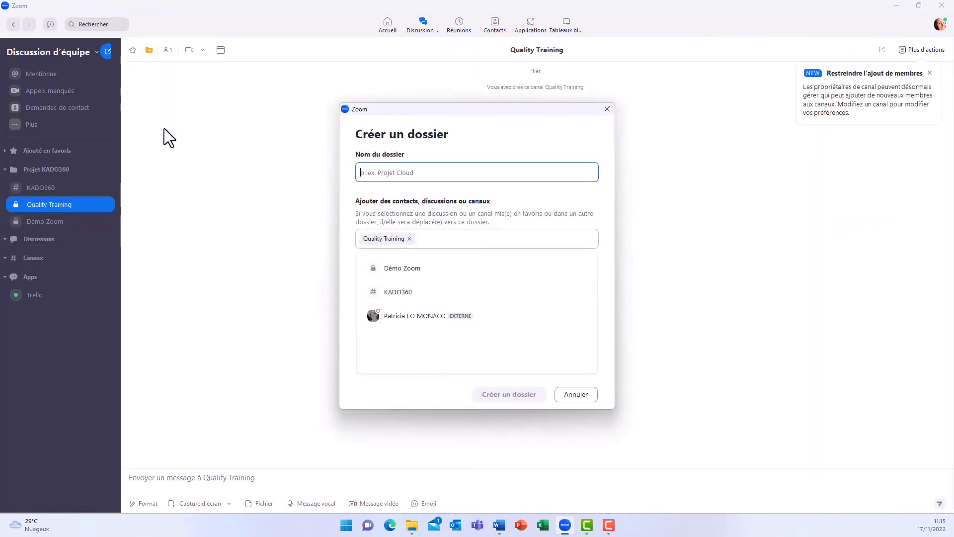
type("Projet Demo Zoom")
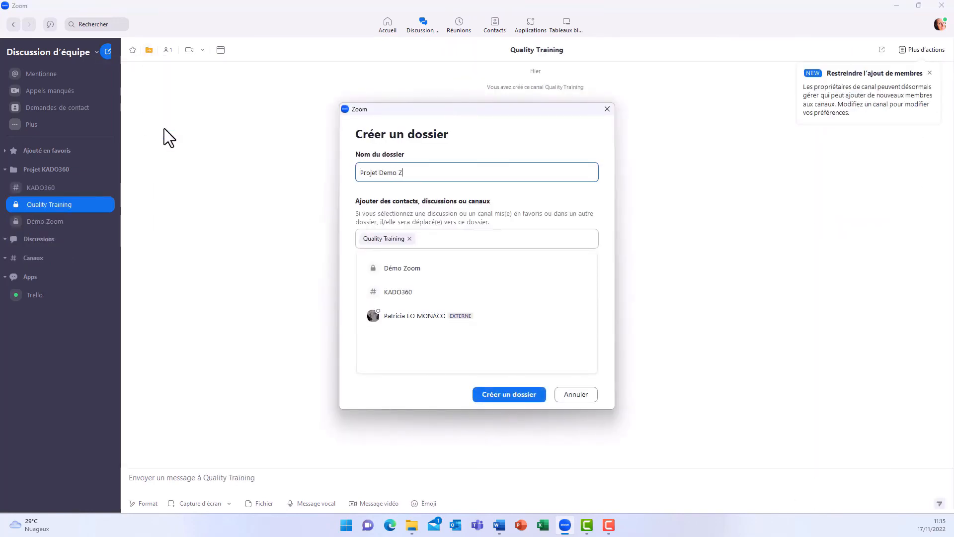
left_click(410, 239)
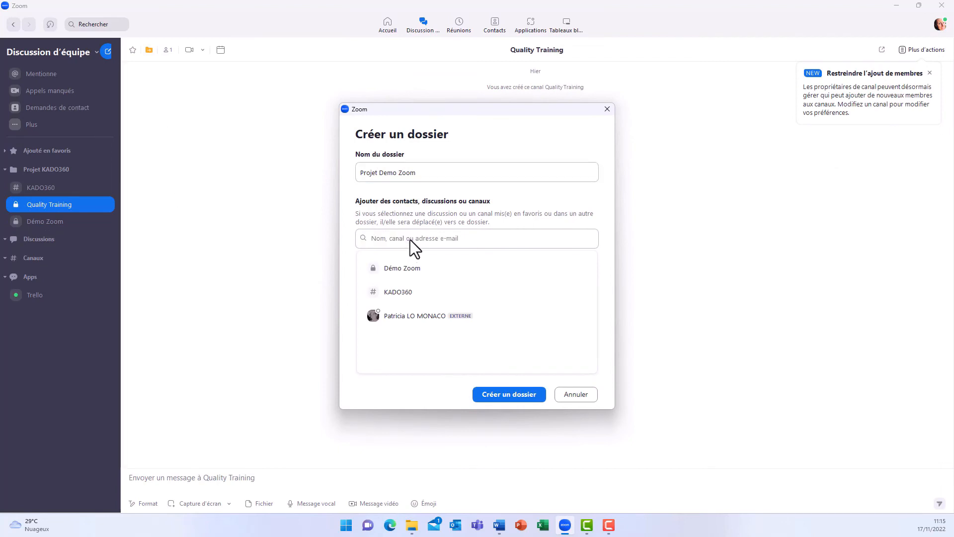
left_click(501, 395)
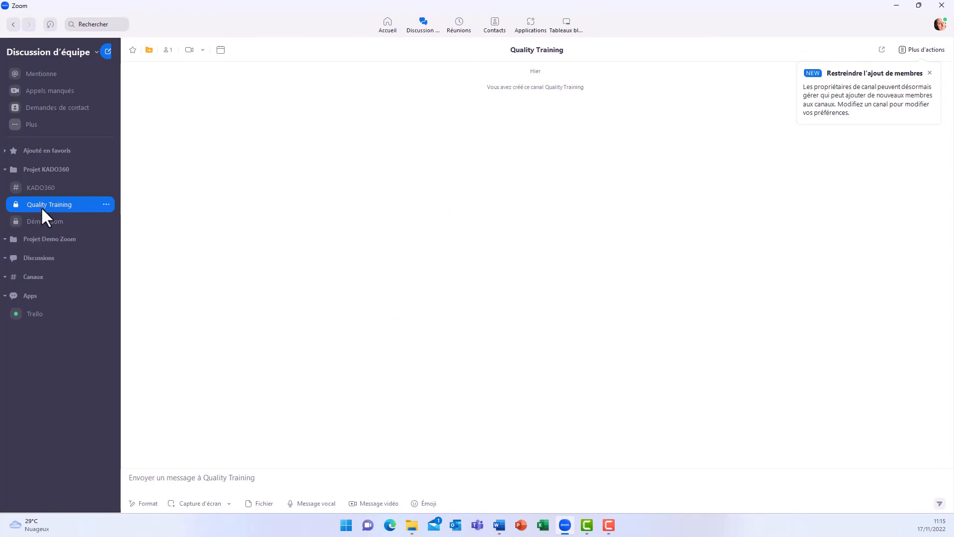
left_click_drag(40, 222, 45, 240)
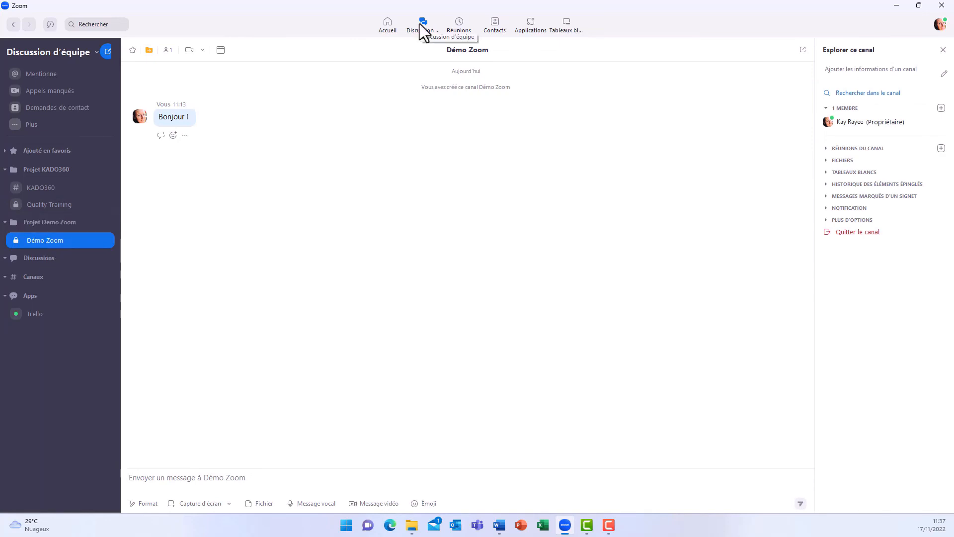
Step: Look through the upcoming meetings, the contacts and the applications, and return to the home page
left_click(461, 25)
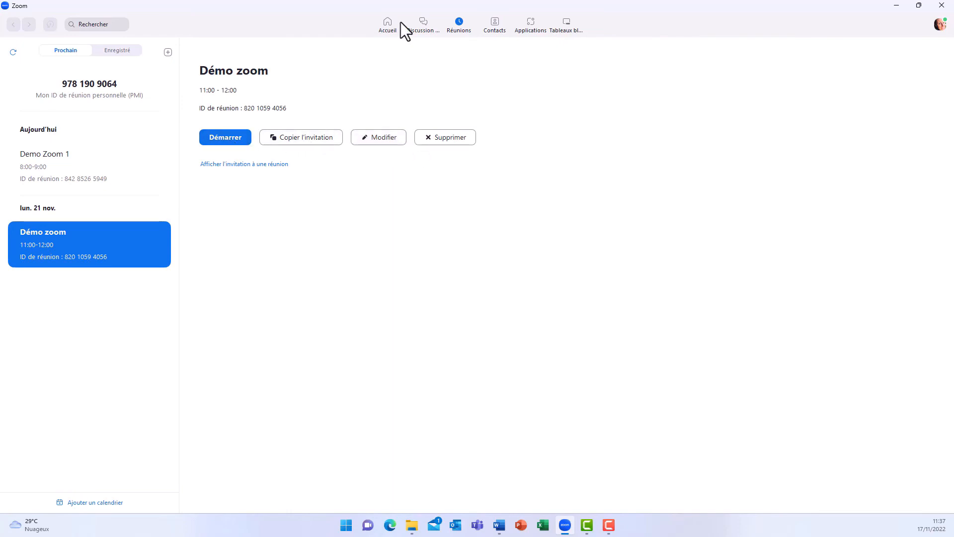
left_click(497, 24)
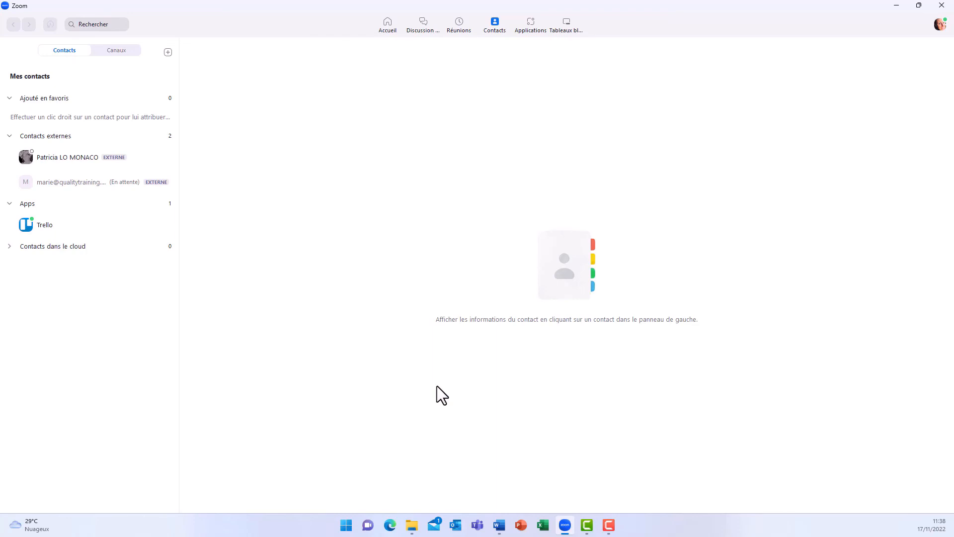
left_click(532, 35)
left_click(387, 24)
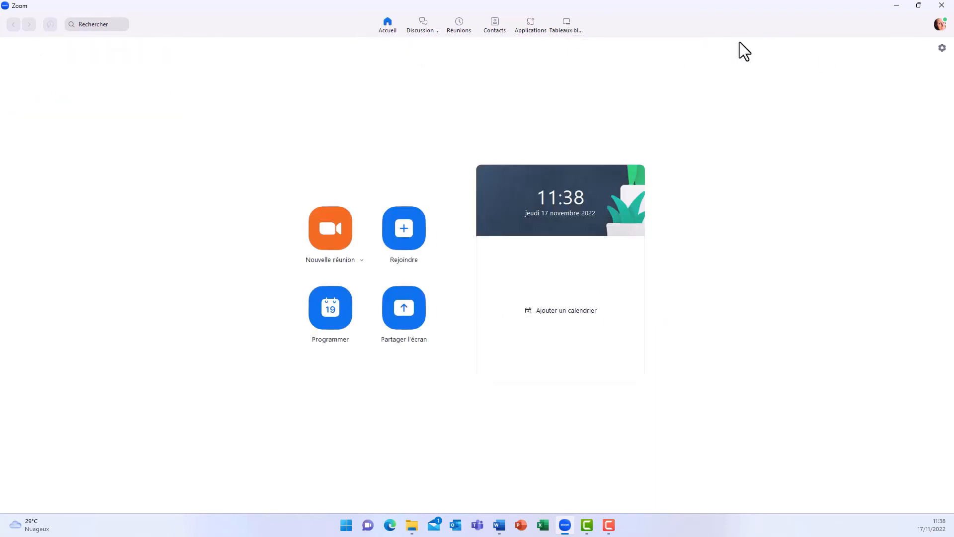
Step: Open the general settings of the desktop client
left_click(941, 48)
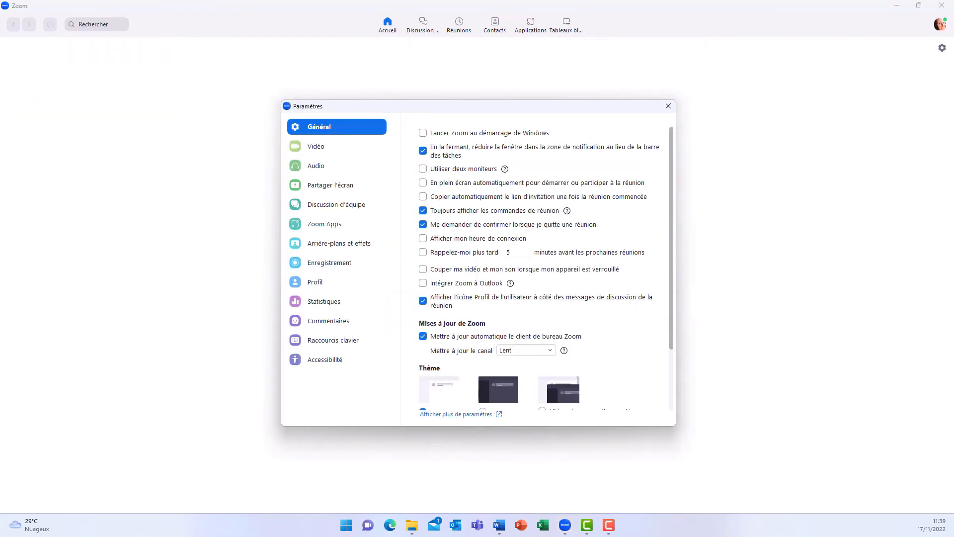